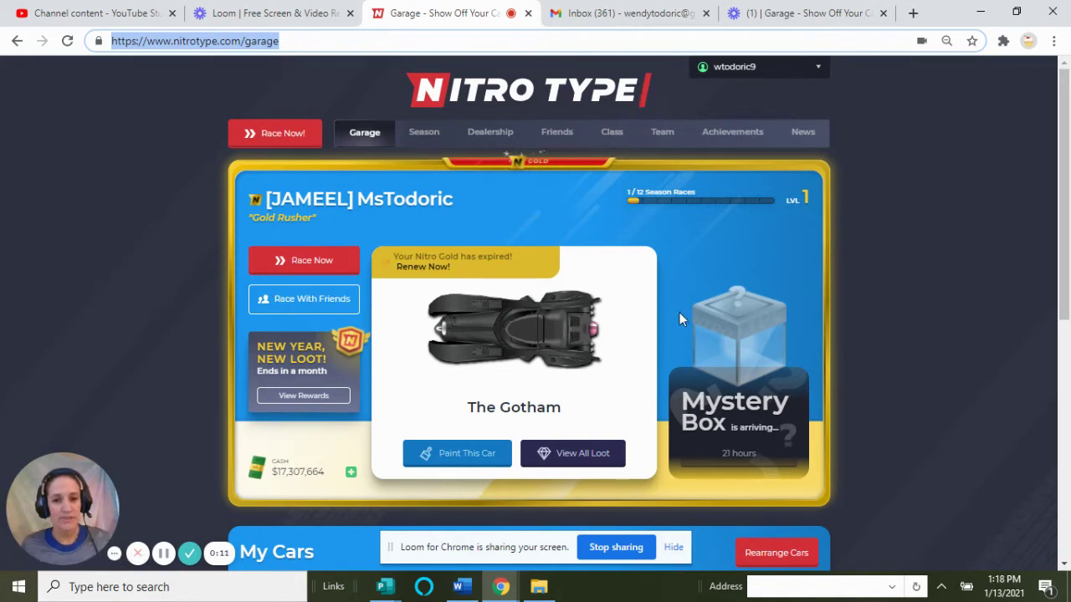
Step: Look up "nitrotype teachers" and open the Nitro Type teacher tools page
click(400, 42)
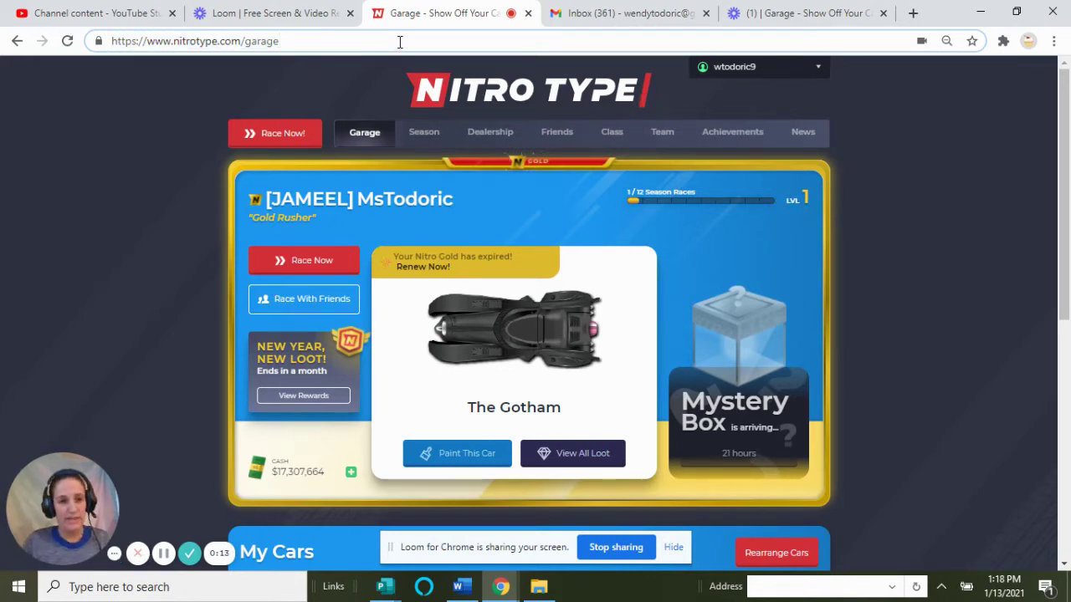
key(ctrl+a)
text(n)
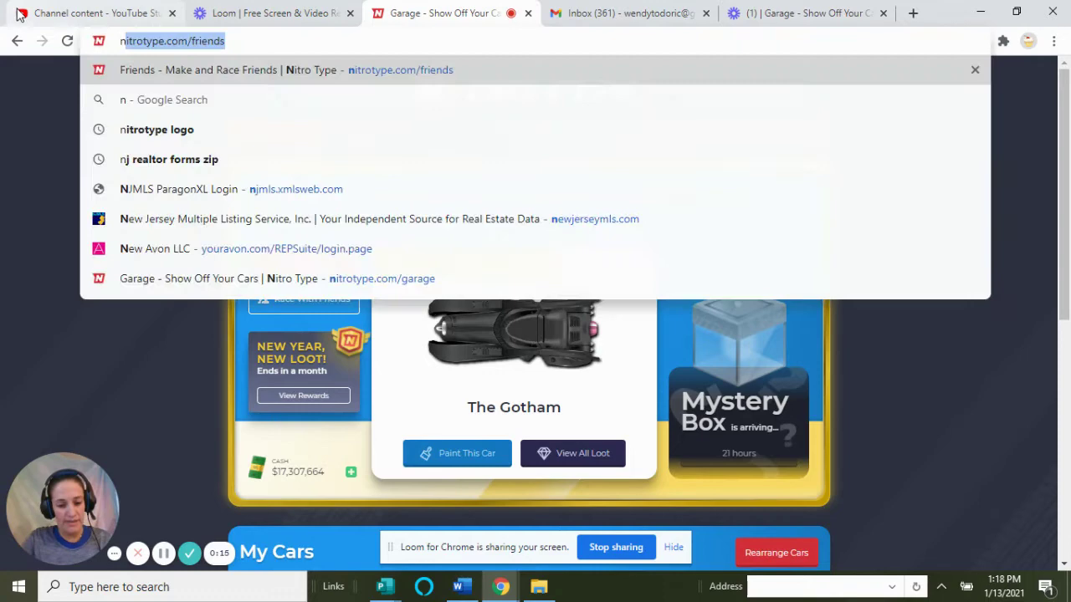
text(itrotype teac)
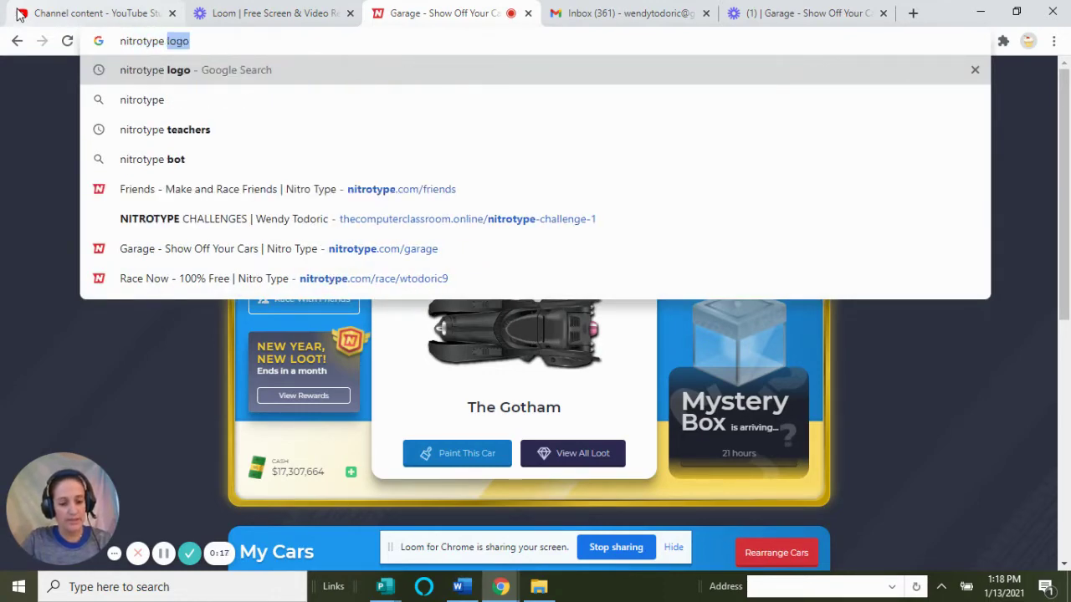
text(hers)
key(Return)
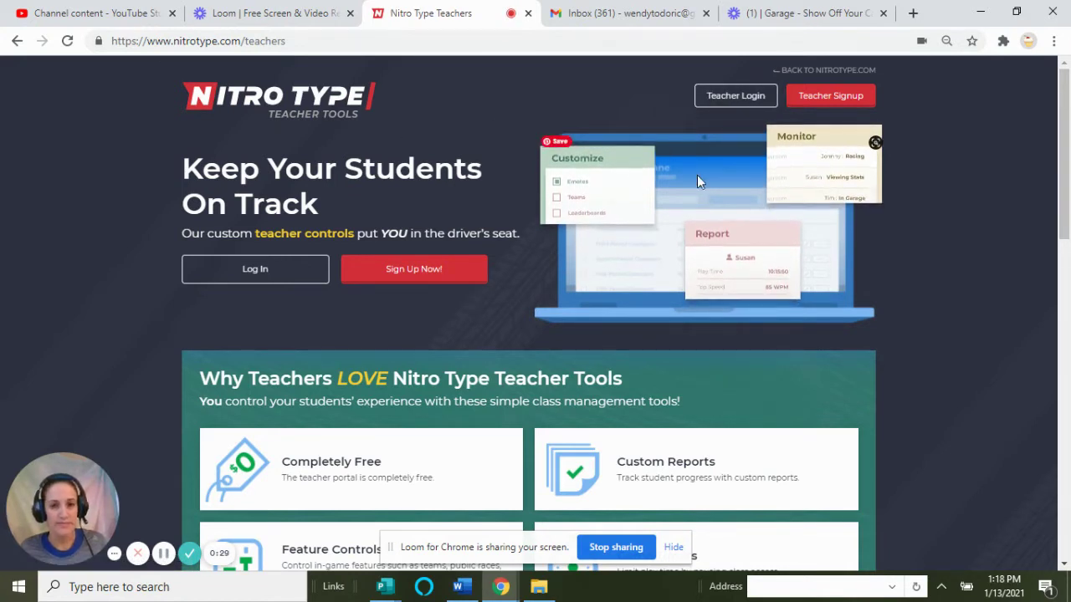
Step: Log in to the Nitro Type teacher portal with the teacher's school Google account
click(736, 100)
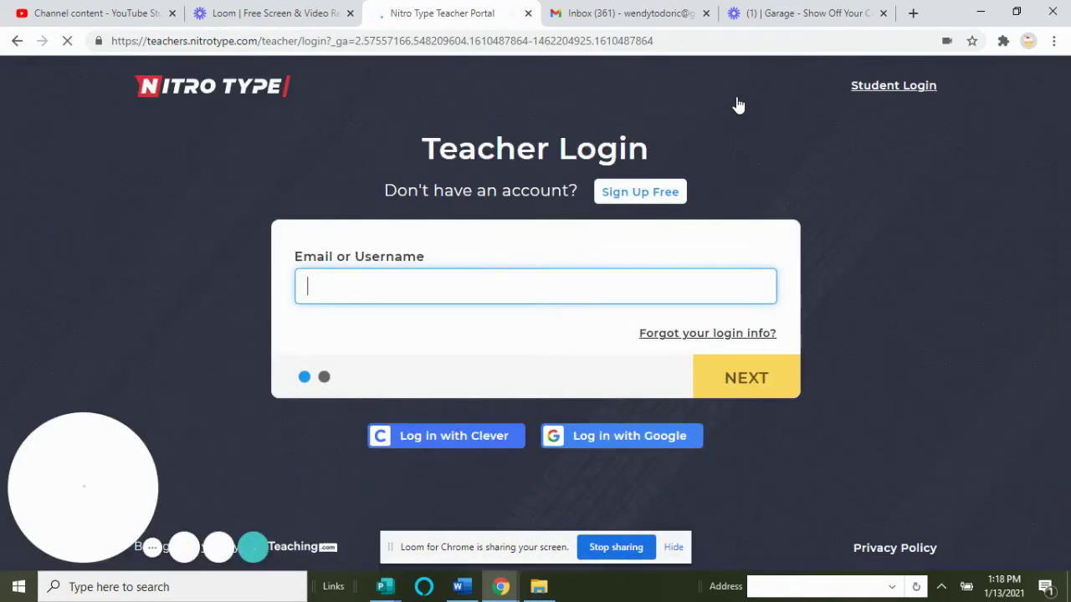
click(636, 446)
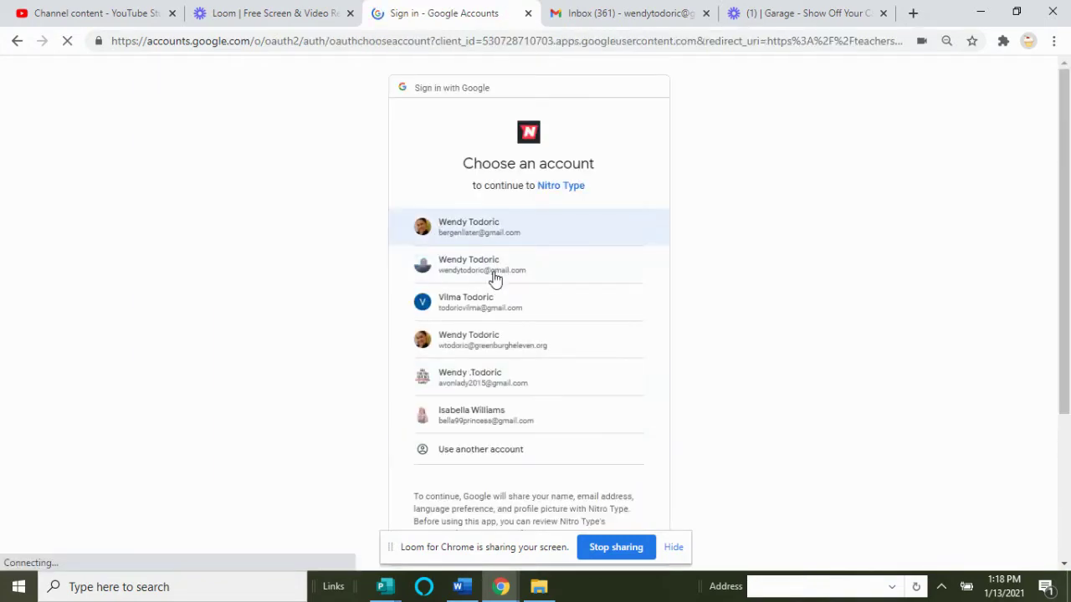
click(490, 350)
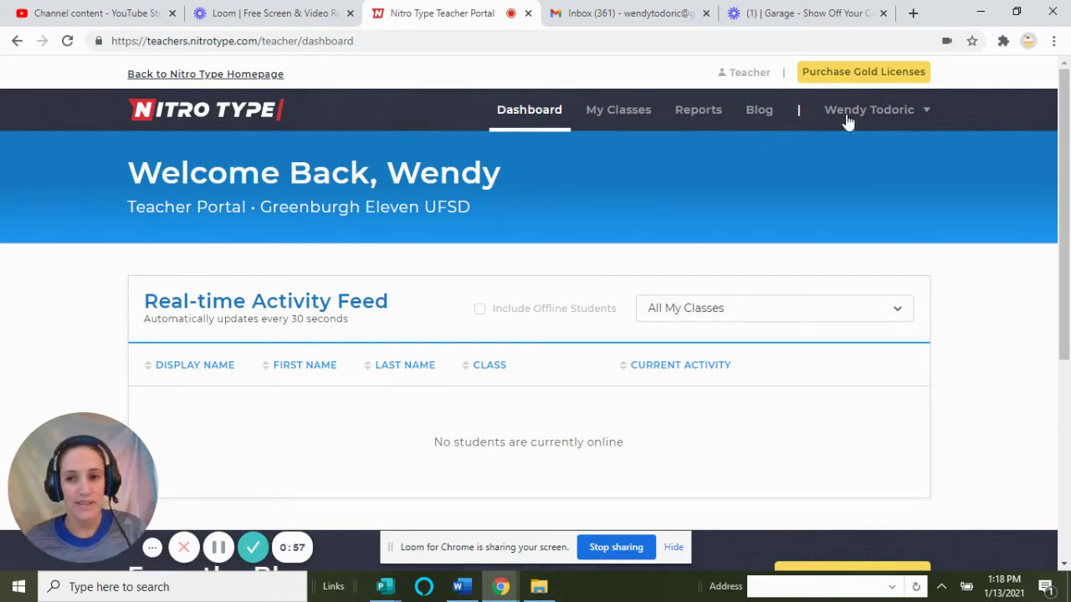
Step: Go from the dashboard to the class list and open the Computer Class roster
scroll(645, 428, down, 1)
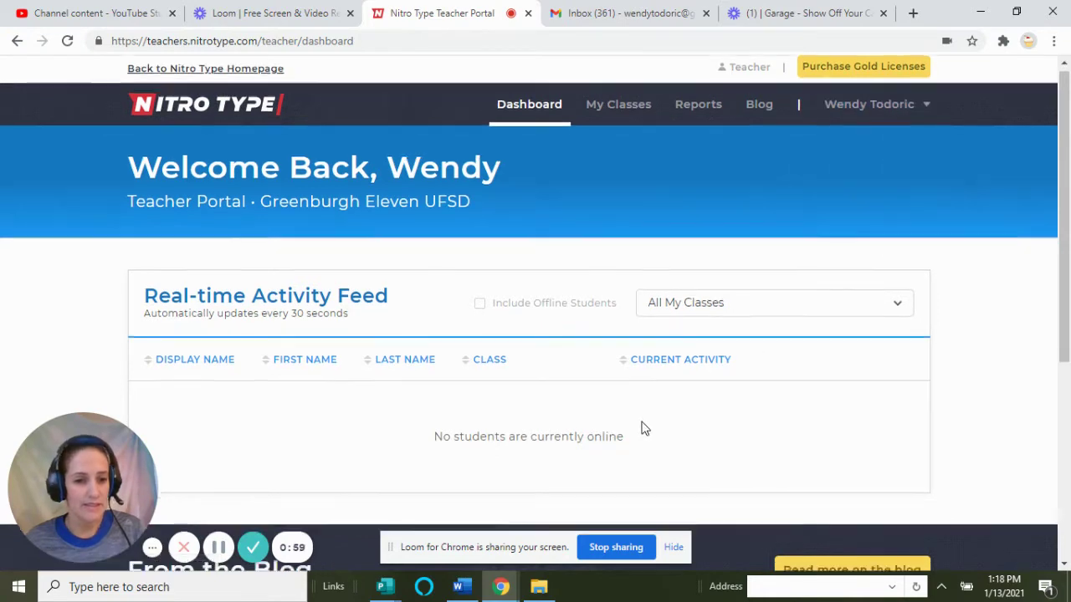
scroll(586, 368, down, 2)
scroll(514, 296, up, 2)
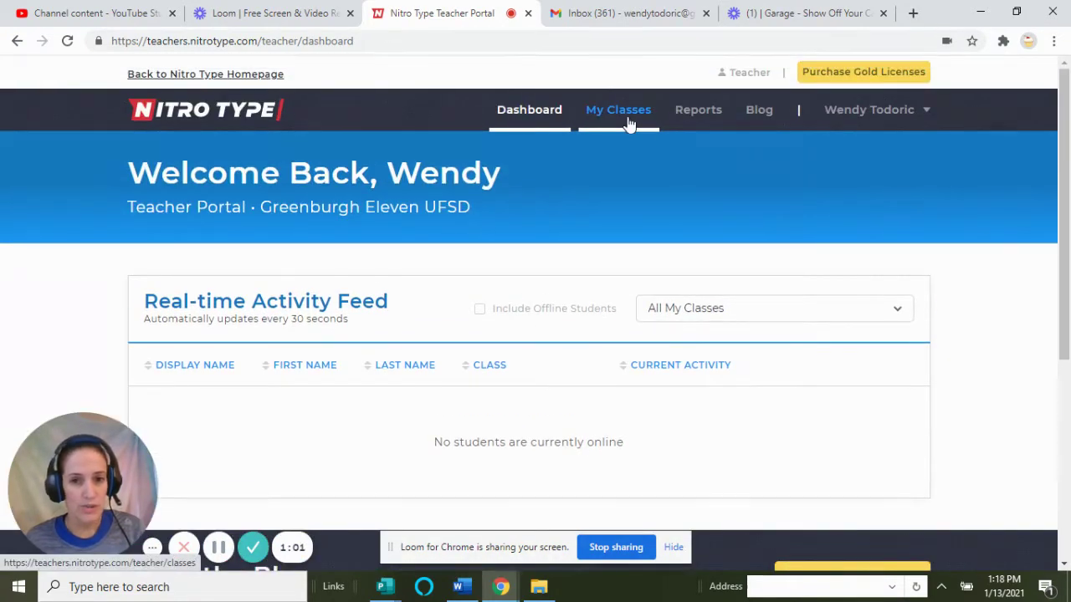
click(630, 122)
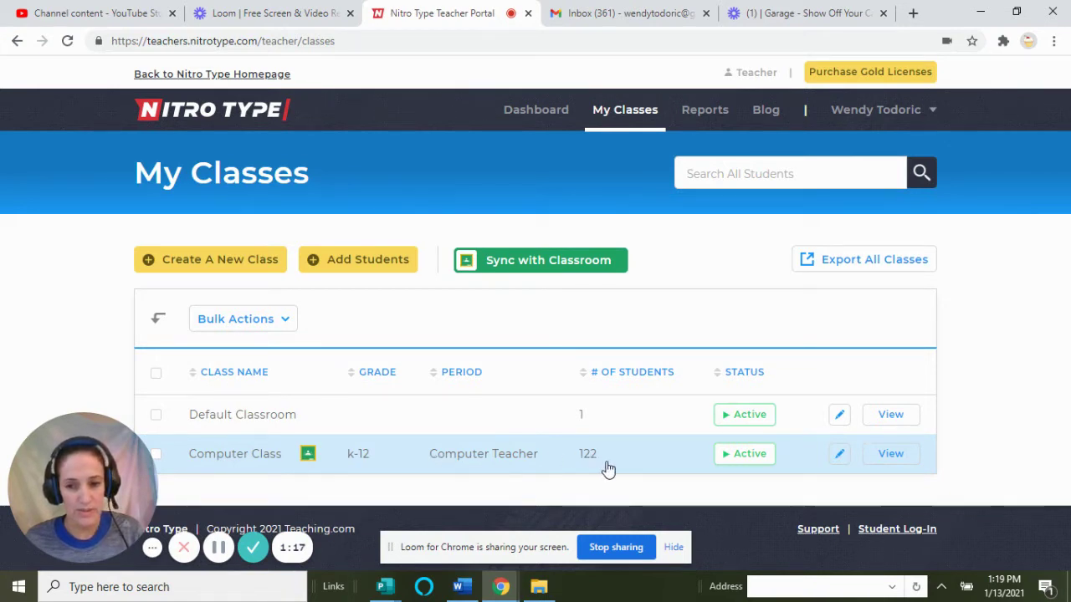
click(478, 454)
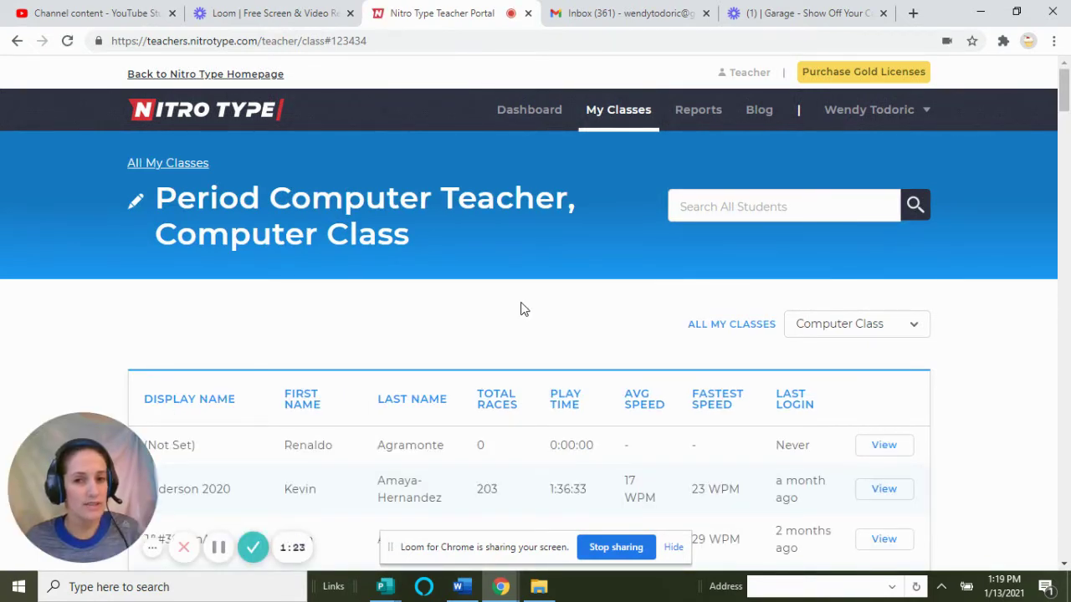
Step: Look over the Computer Class roster's columns and sort the students by last login
scroll(576, 327, down, 1)
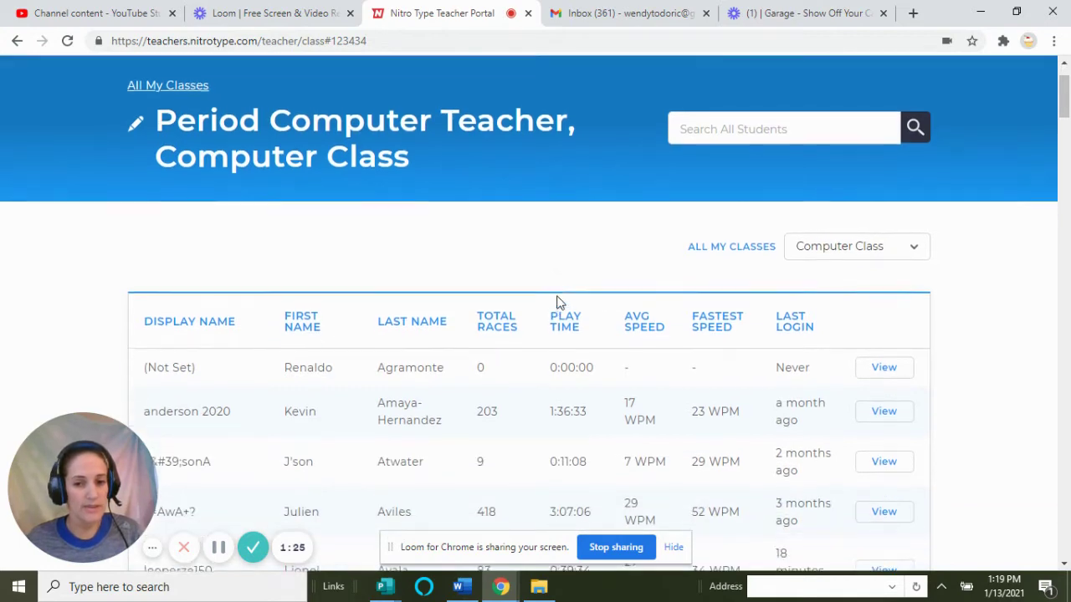
scroll(784, 301, up, 1)
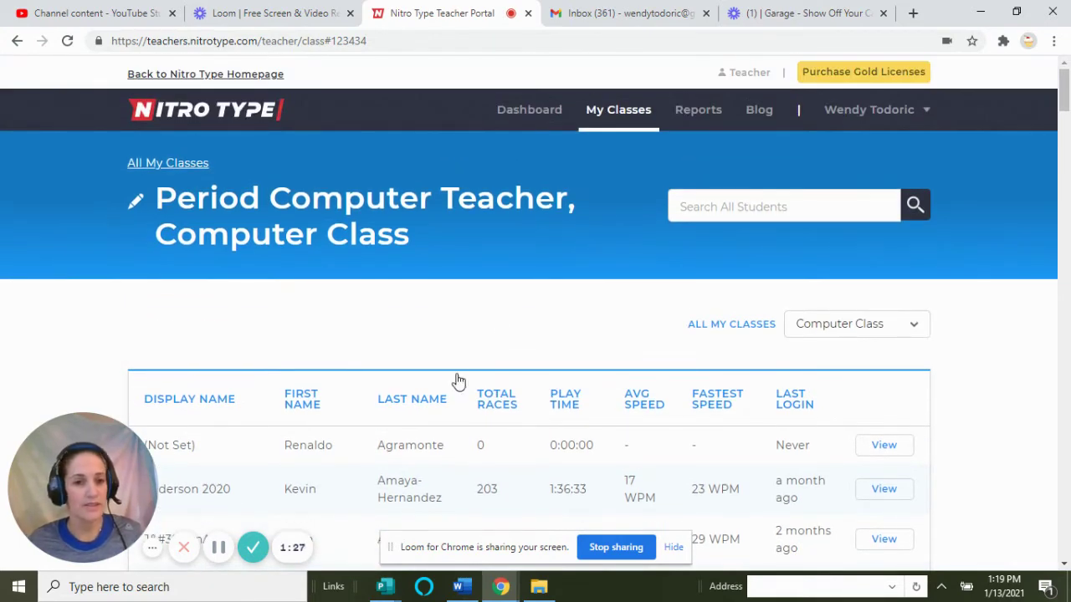
scroll(444, 356, down, 1)
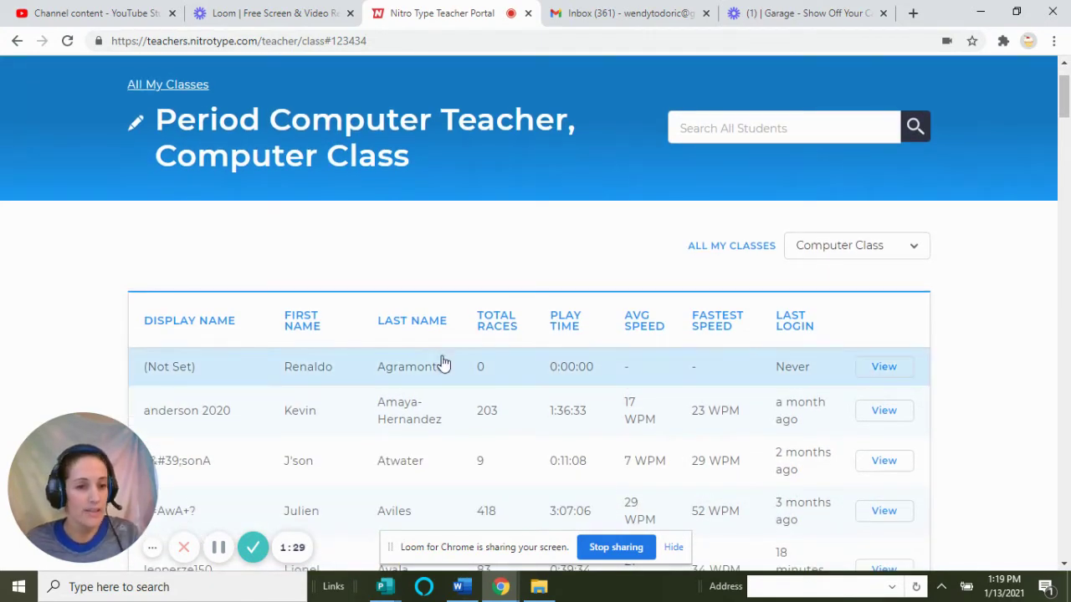
scroll(259, 318, down, 1)
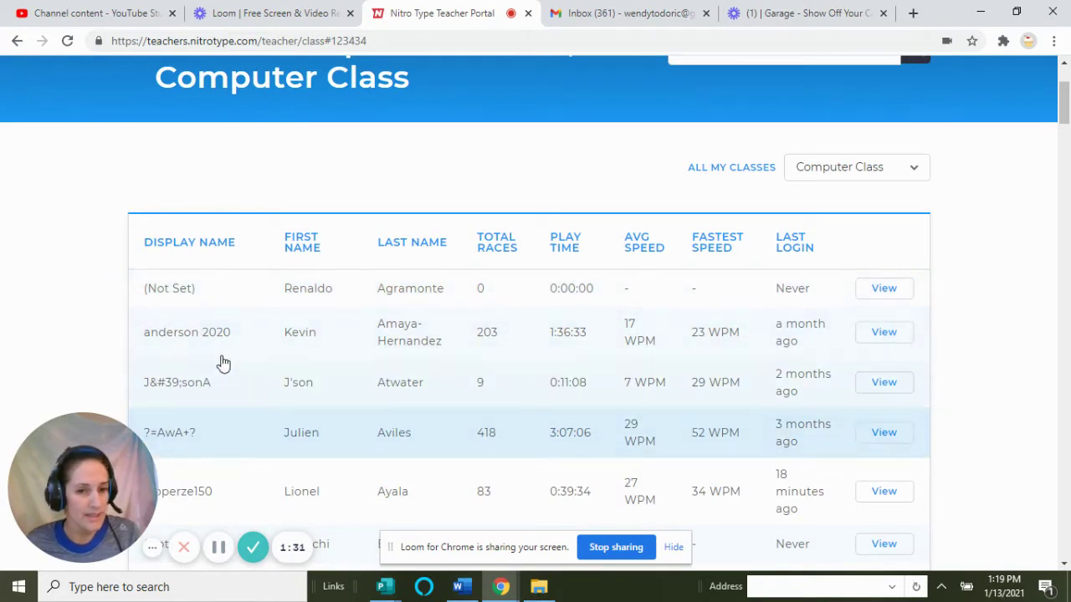
scroll(321, 292, up, 2)
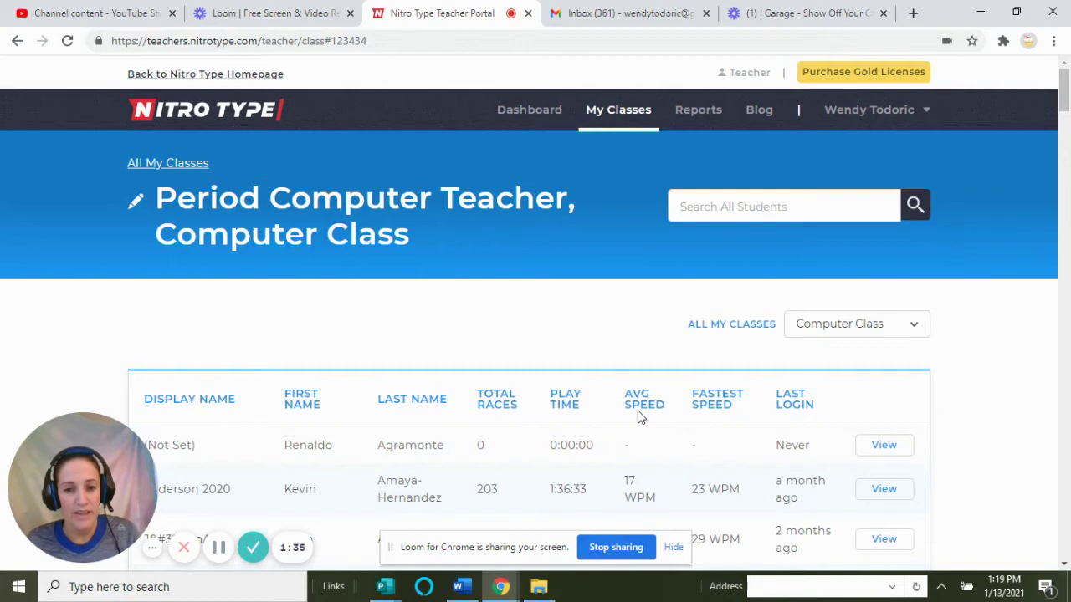
click(791, 406)
click(792, 402)
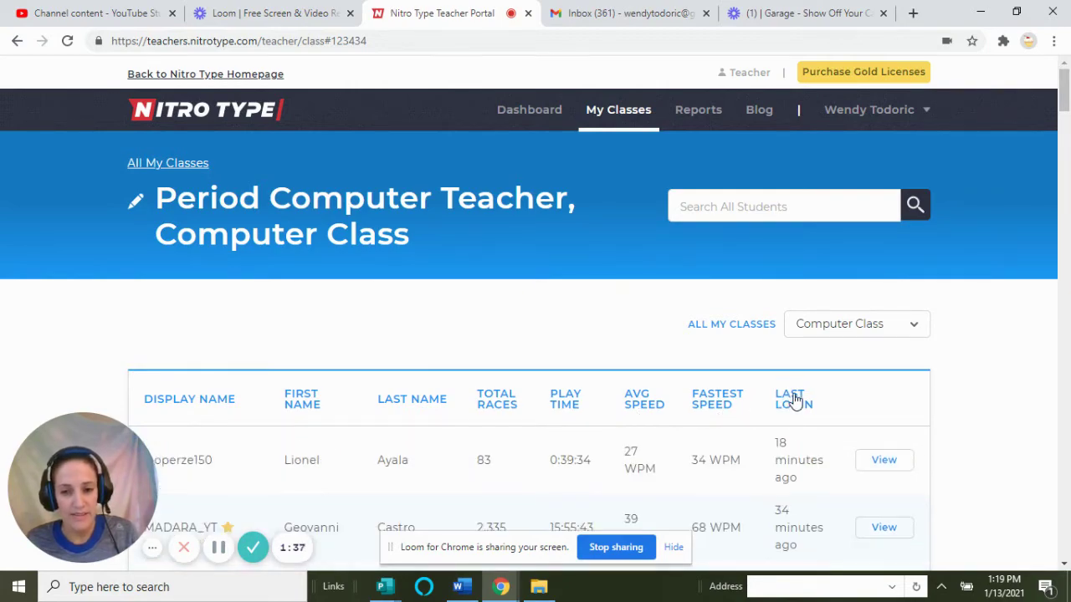
Step: Examine the last login dates down the whole roster, including the students without a display name, and return to its beginning
scroll(793, 393, down, 5)
scroll(795, 364, down, 20)
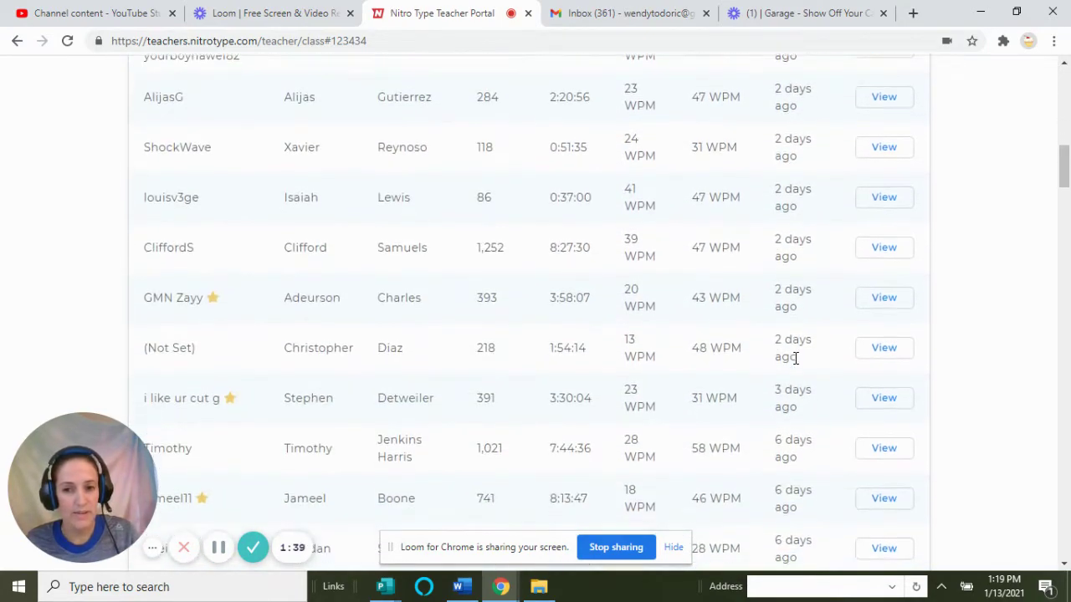
scroll(799, 452, down, 20)
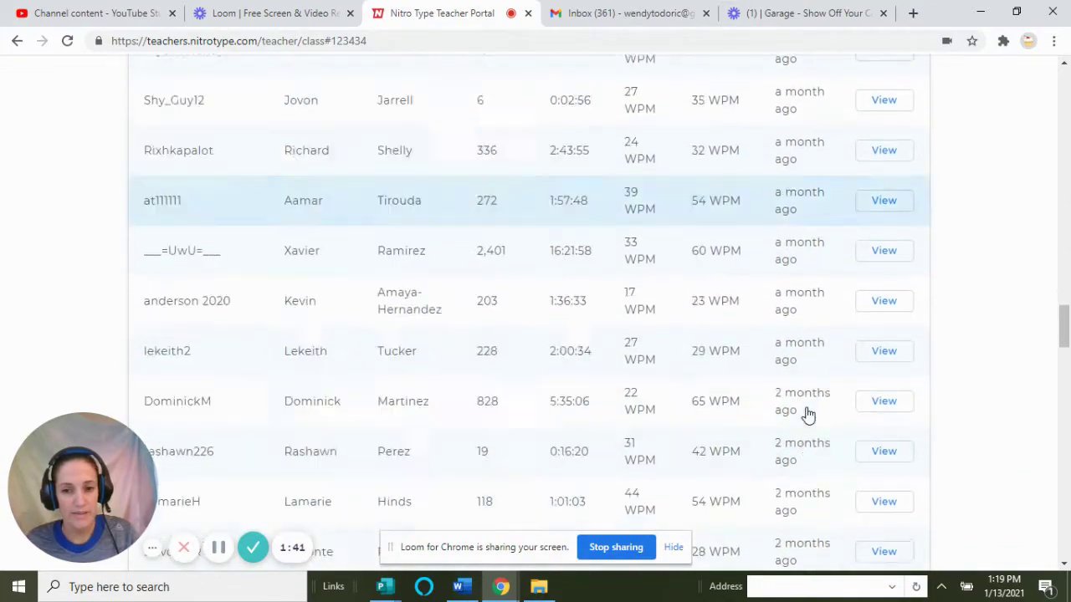
scroll(807, 461, down, 4)
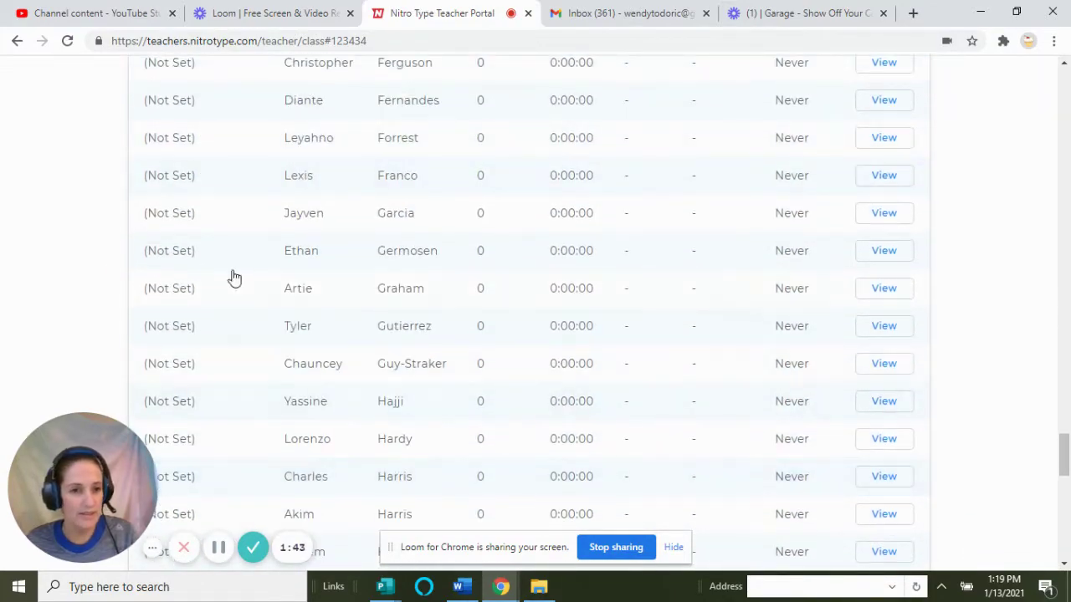
scroll(658, 352, down, 8)
scroll(1038, 519, down, 6)
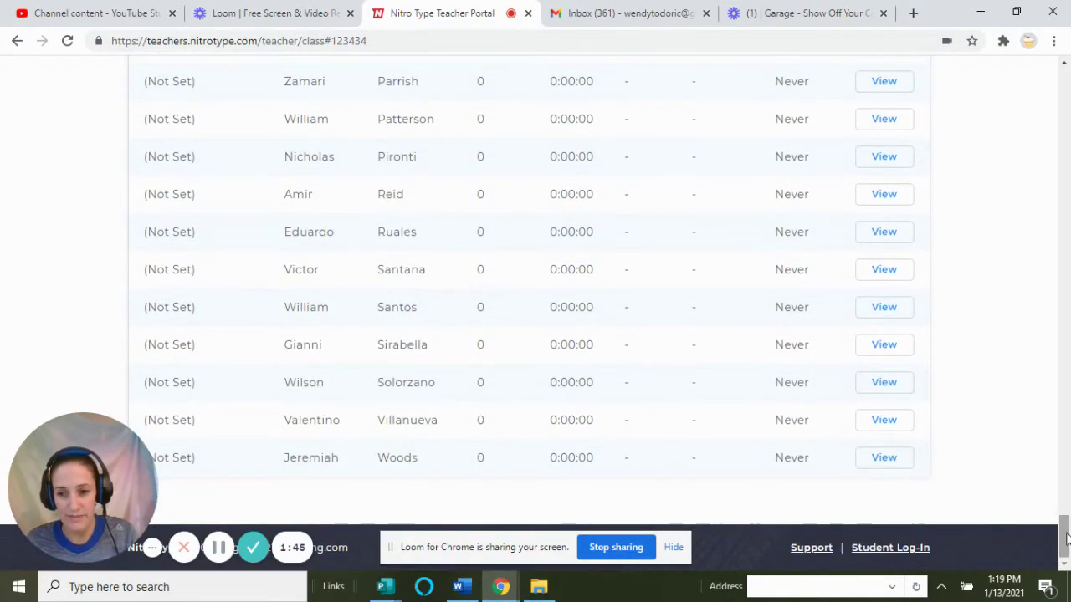
drag(1062, 512, 1060, 66)
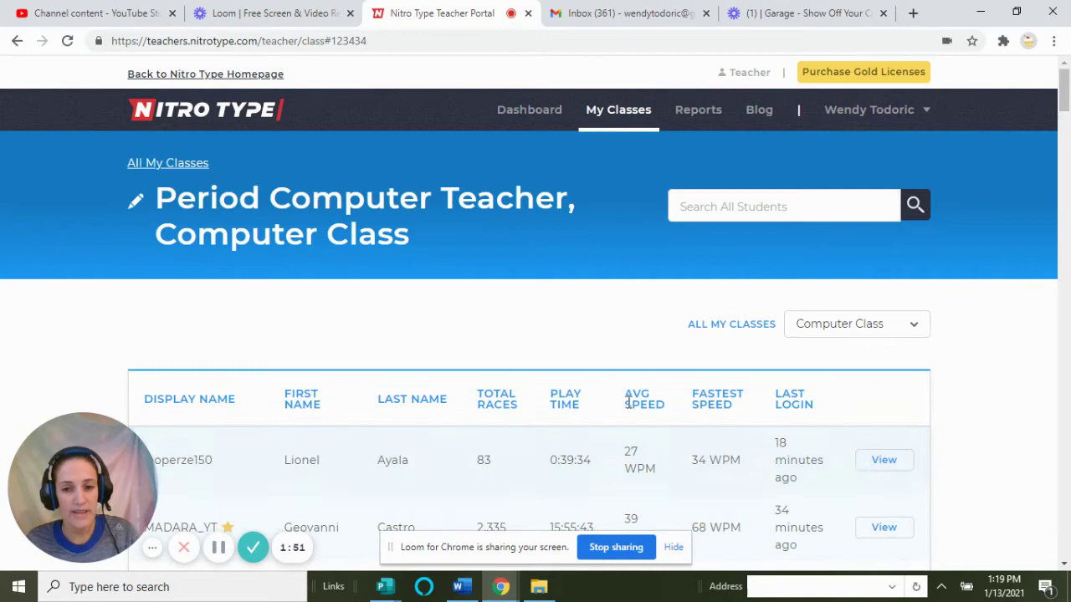
Step: Sort the roster by total races and examine the race counts from the lowest to the highest
click(497, 405)
scroll(502, 418, down, 20)
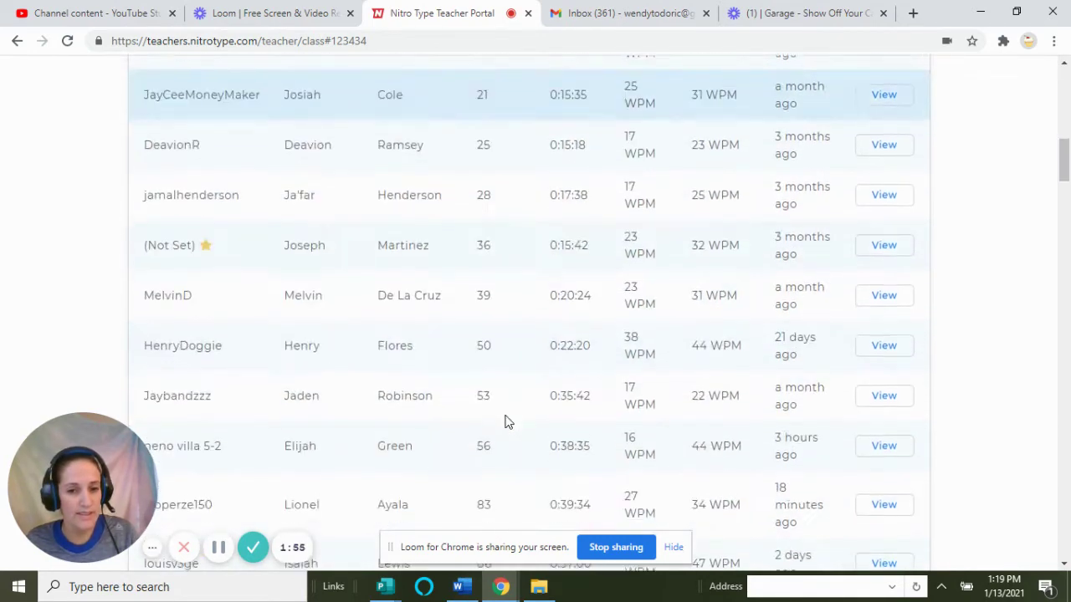
scroll(506, 422, down, 13)
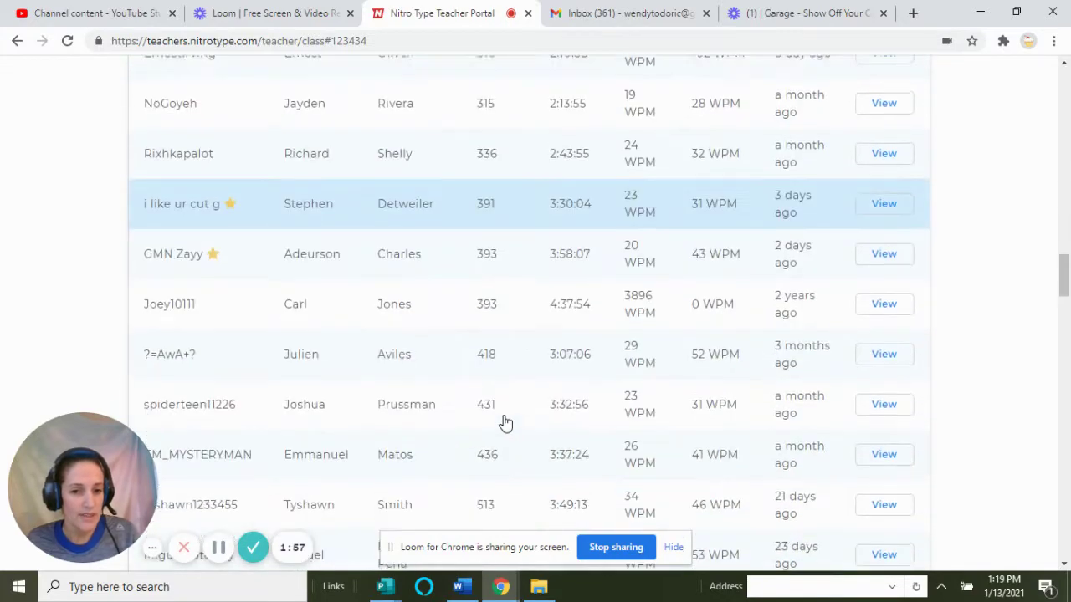
scroll(504, 425, down, 10)
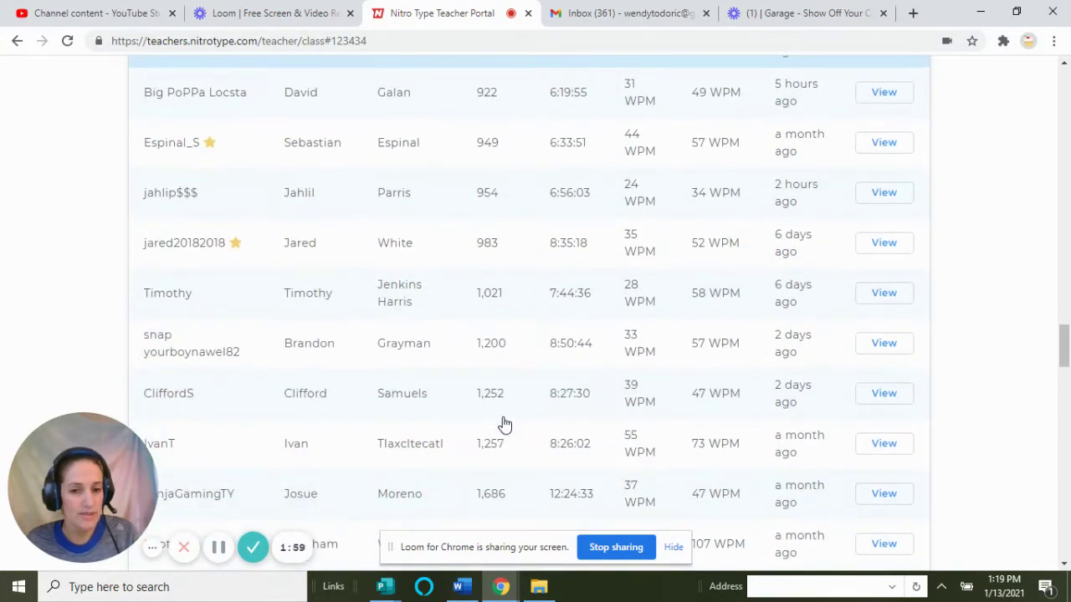
scroll(502, 431, down, 2)
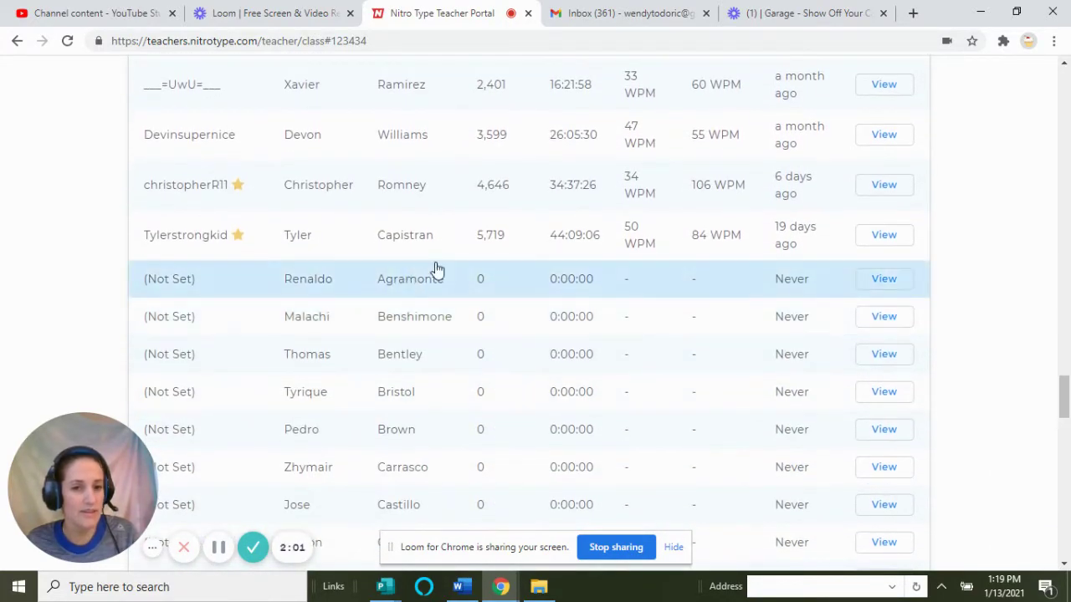
scroll(470, 291, up, 1)
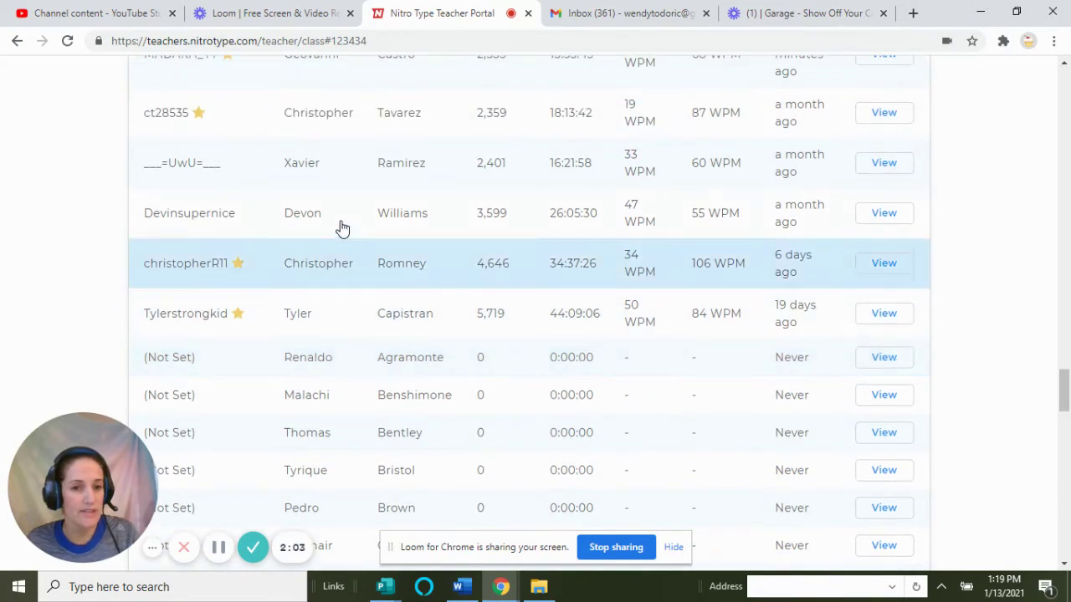
scroll(448, 383, up, 1)
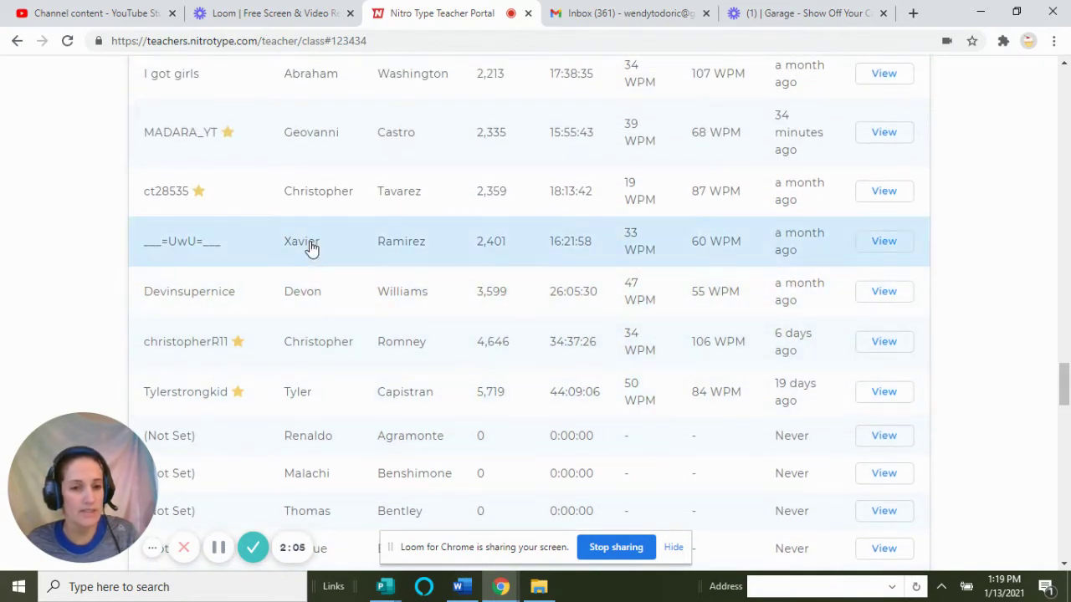
scroll(763, 447, up, 15)
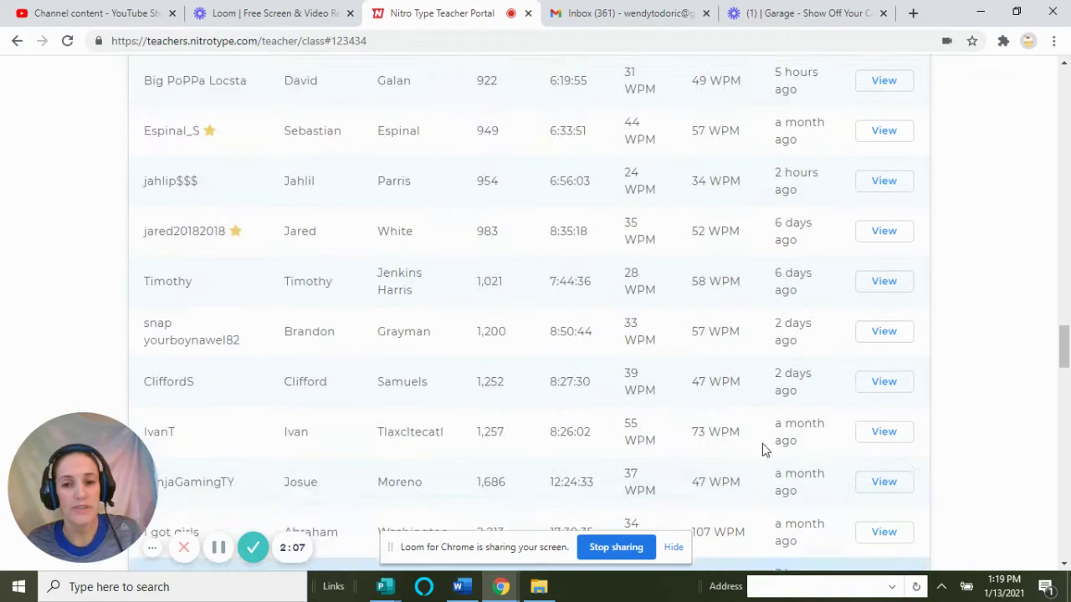
scroll(772, 450, up, 15)
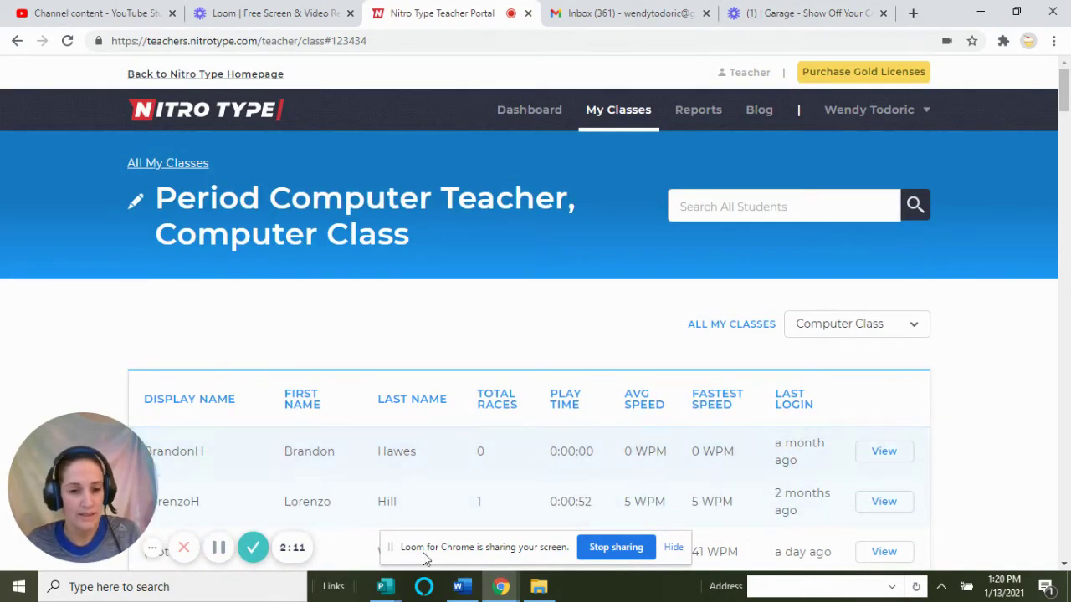
Step: Go to the reports page, set the report type to Races and review the available date range options
click(686, 114)
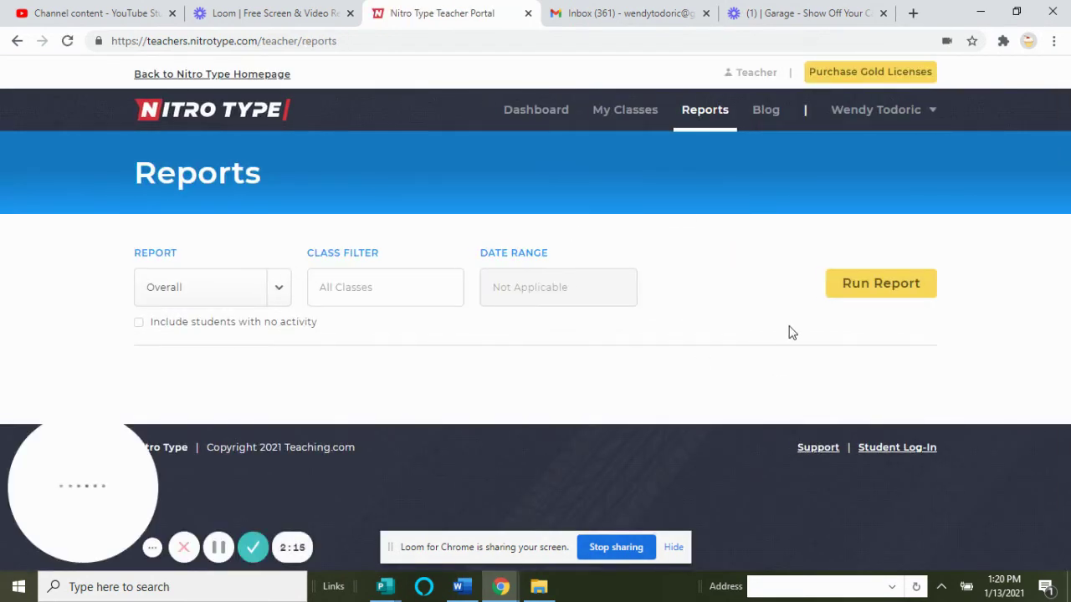
click(280, 292)
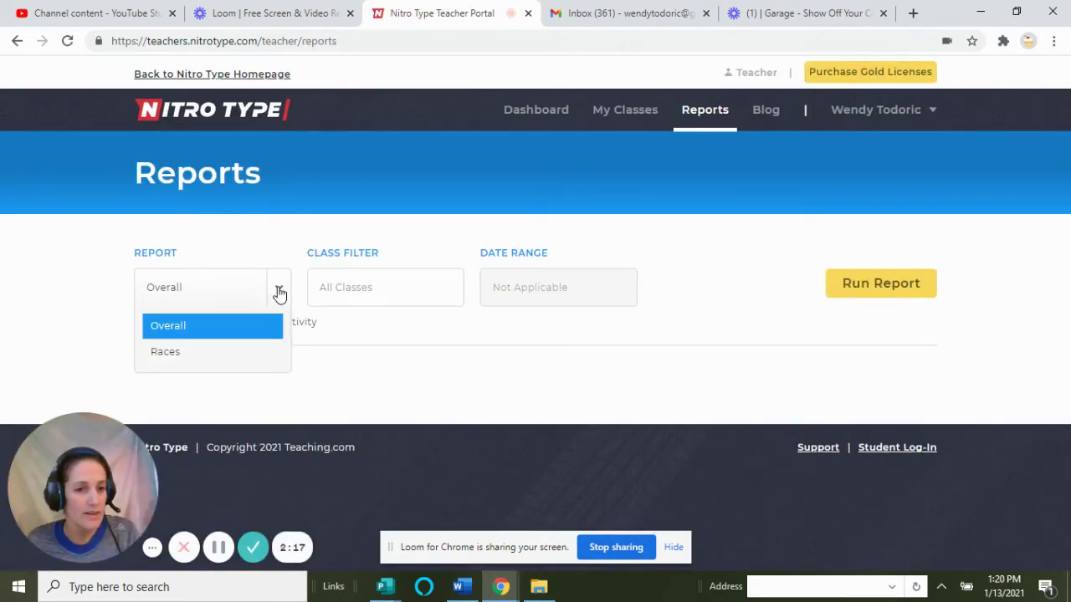
click(194, 353)
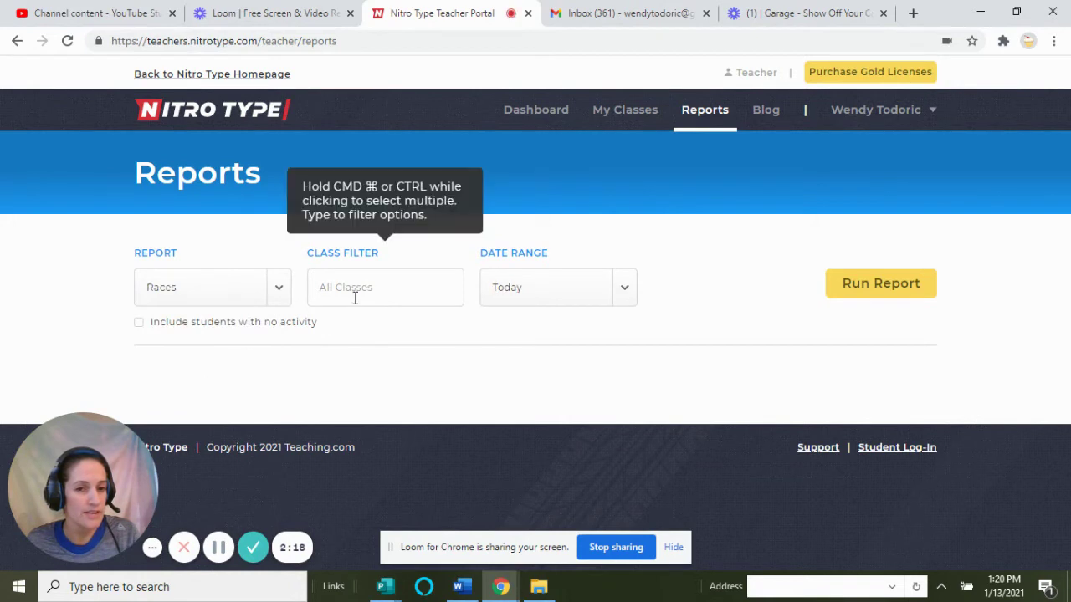
click(557, 300)
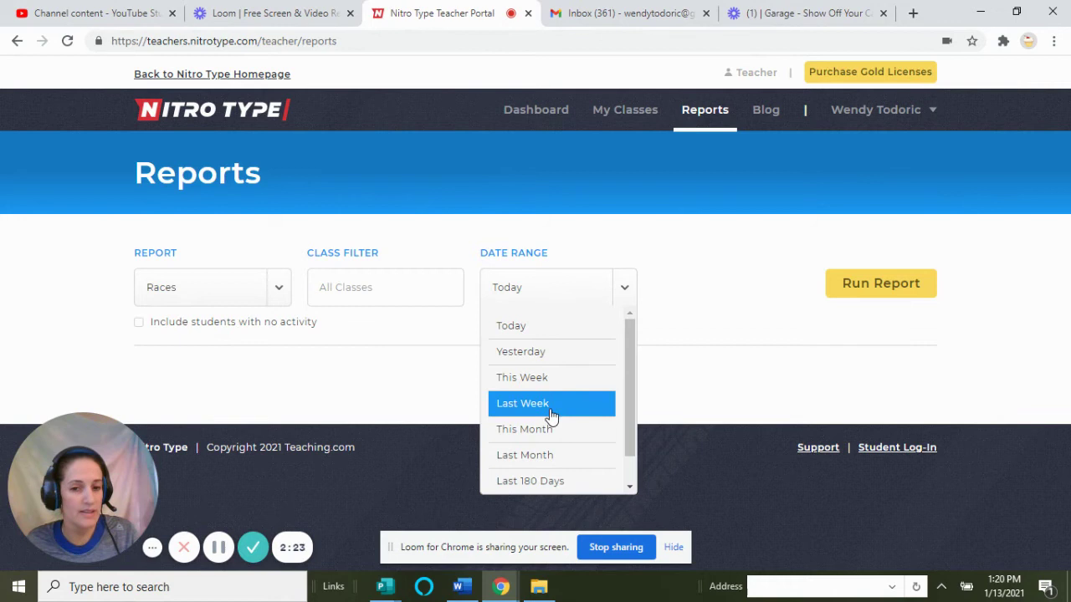
scroll(548, 477, down, 1)
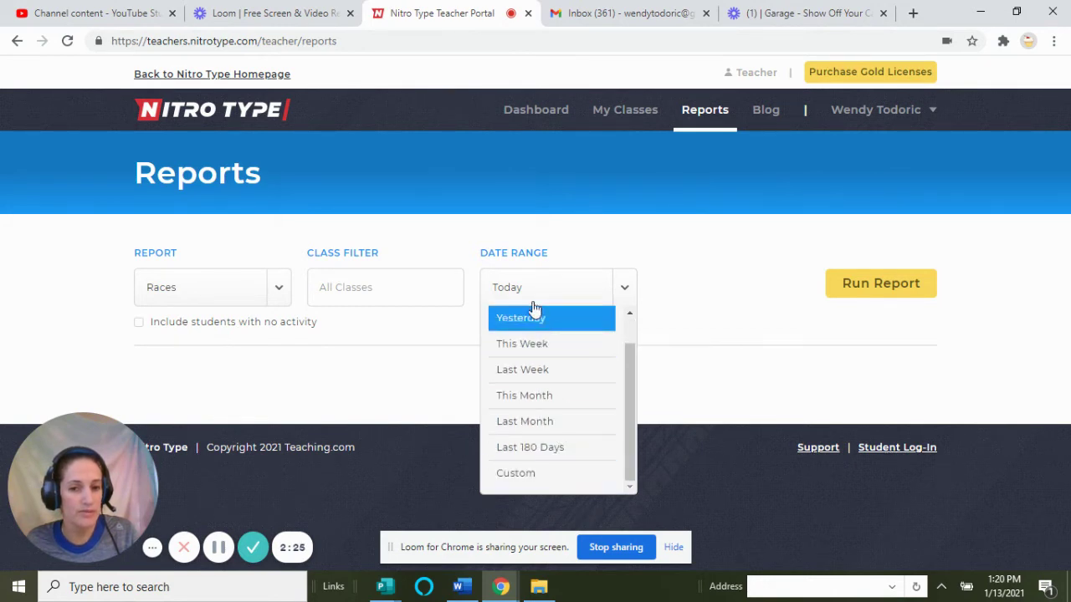
Step: Close the date range choices, open the Nitro Type blog and skim its latest news posts
click(686, 332)
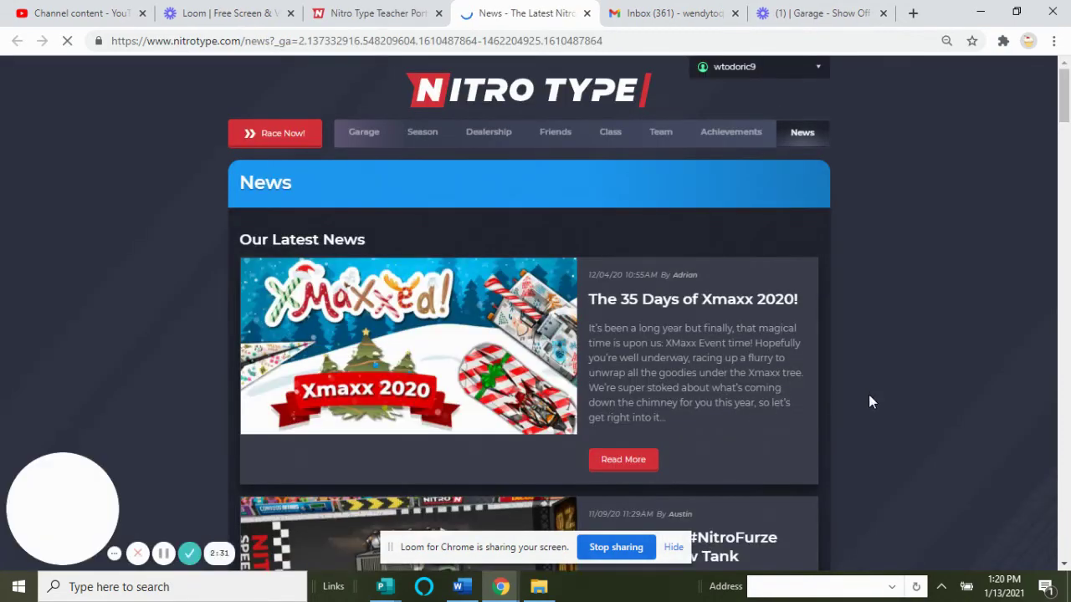
scroll(881, 396, down, 3)
scroll(888, 393, up, 3)
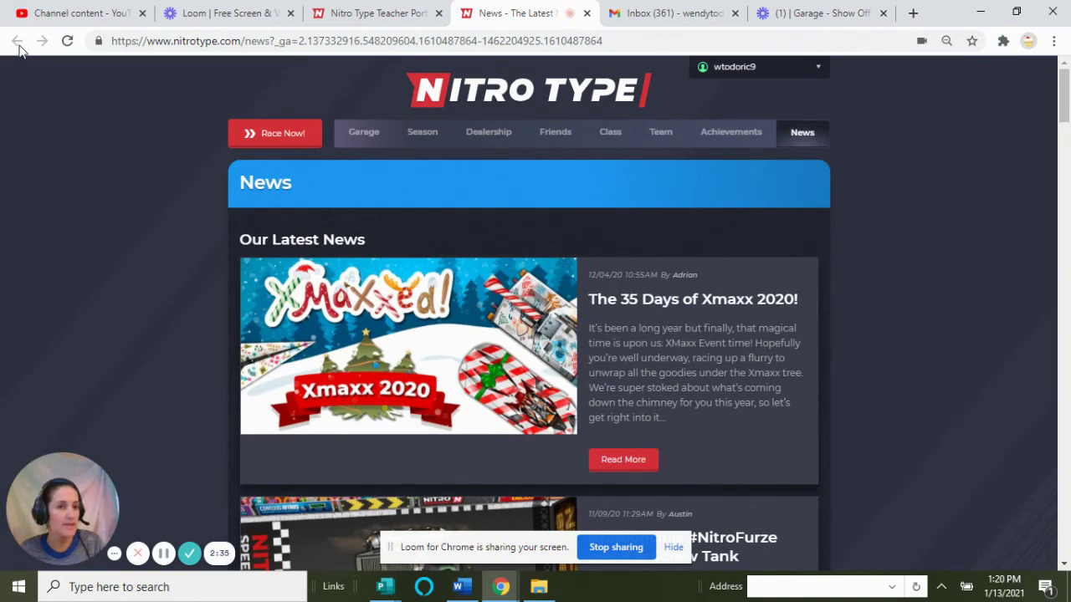
Step: Return to the teacher portal and go to the class list to point out the Google Classroom sync option
click(376, 14)
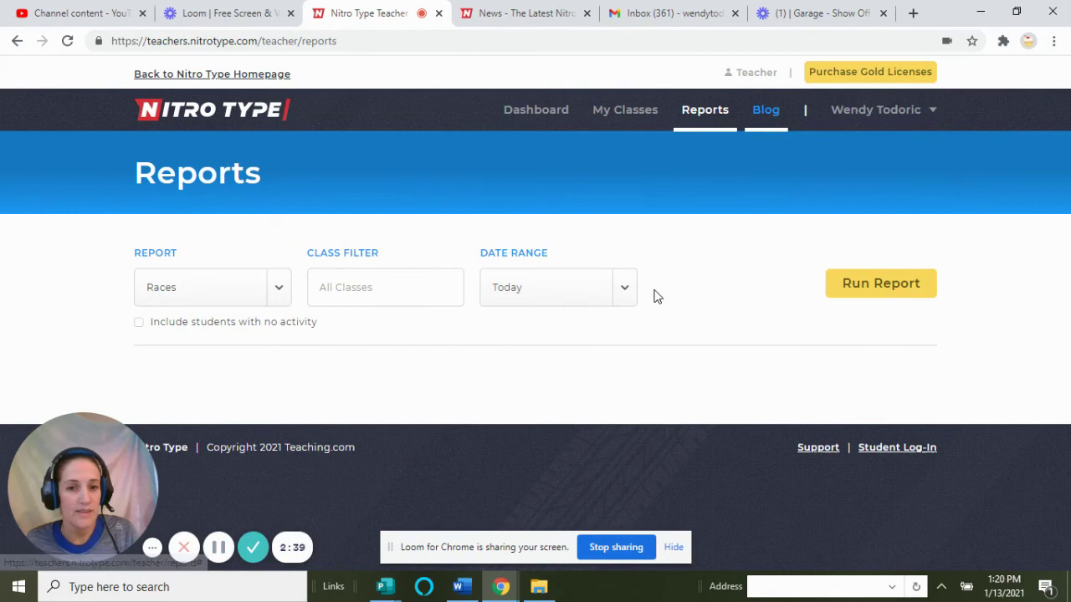
click(620, 119)
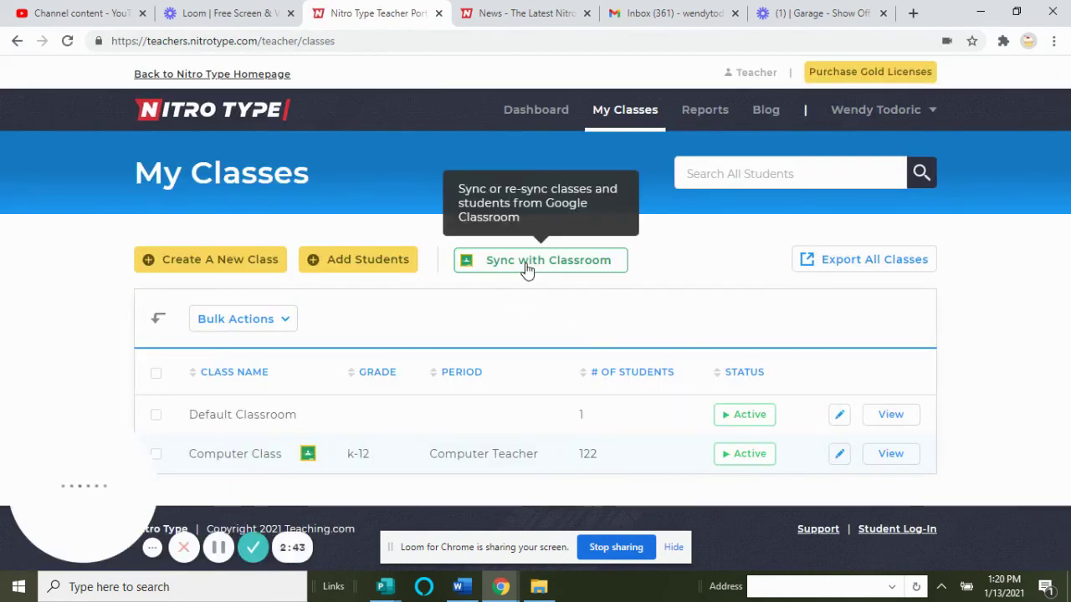
click(574, 266)
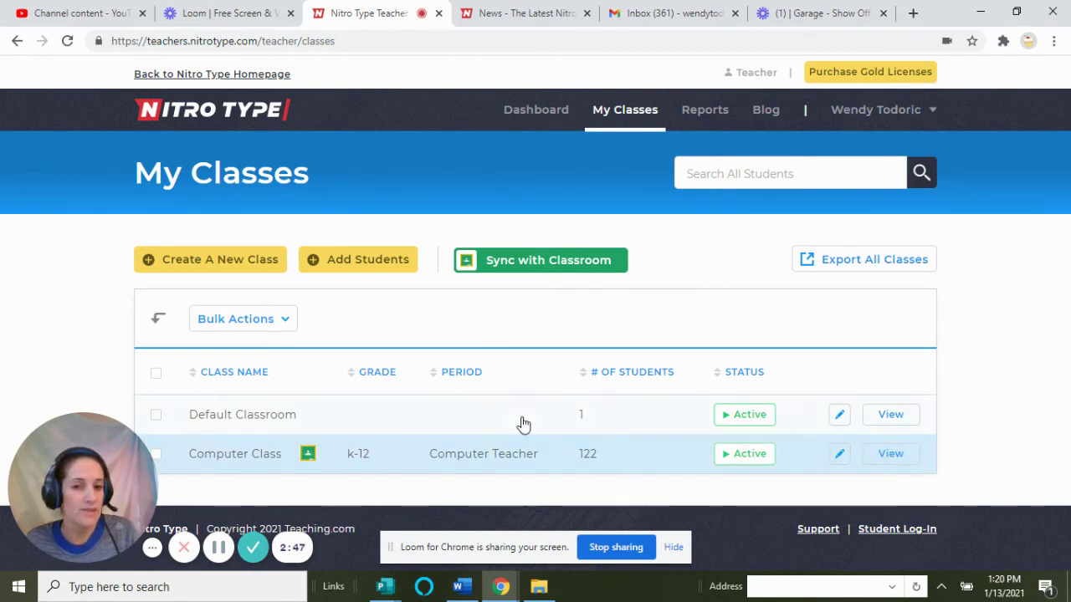
Step: Open the Computer Class roster, skim its students and return to the list of all classes
click(892, 453)
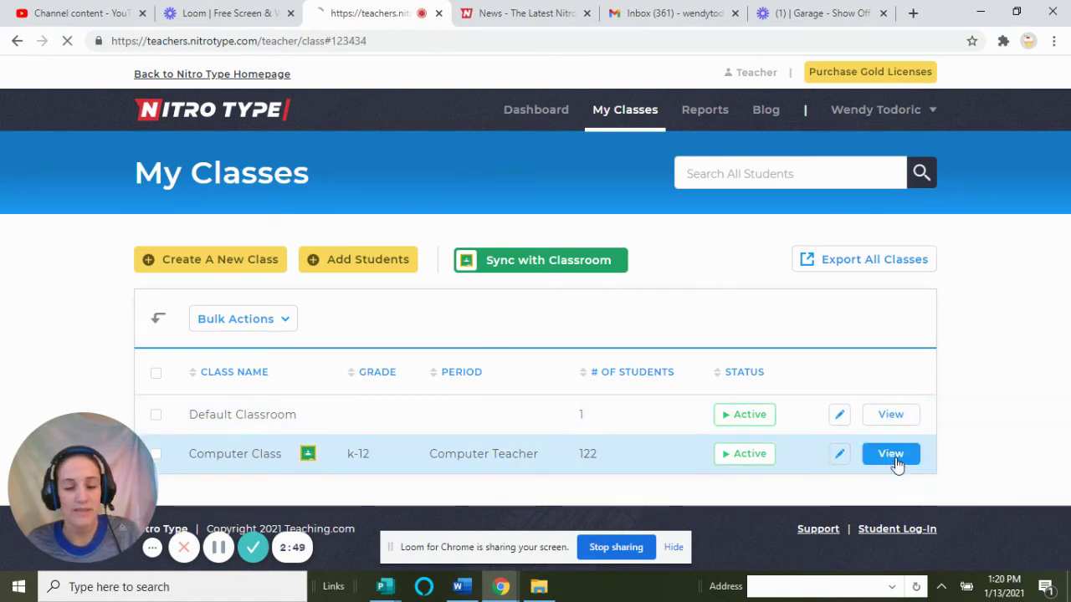
scroll(597, 411, down, 4)
scroll(600, 416, down, 4)
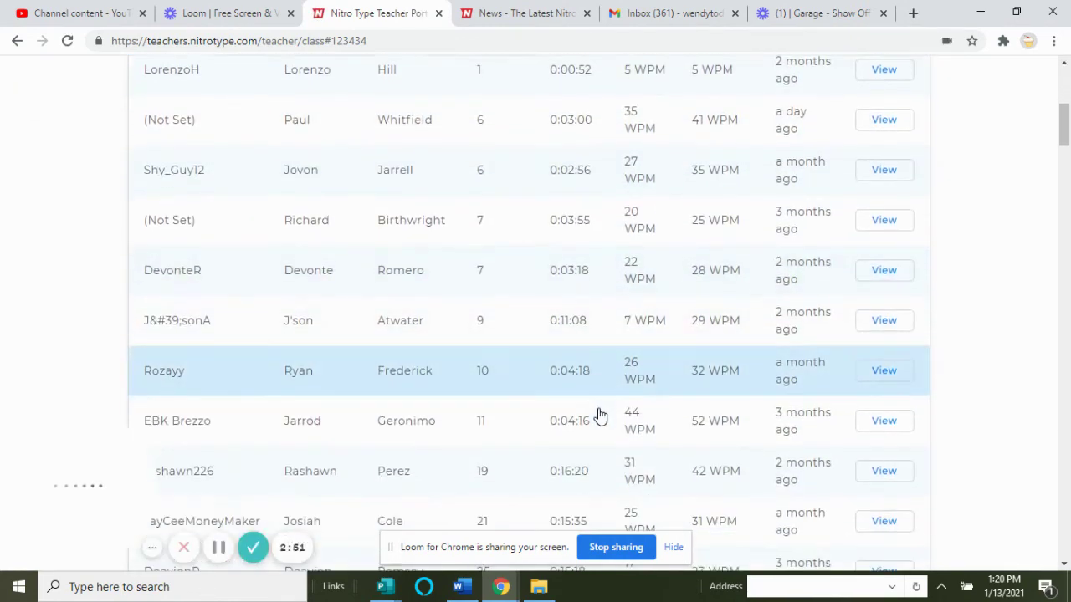
scroll(967, 451, up, 8)
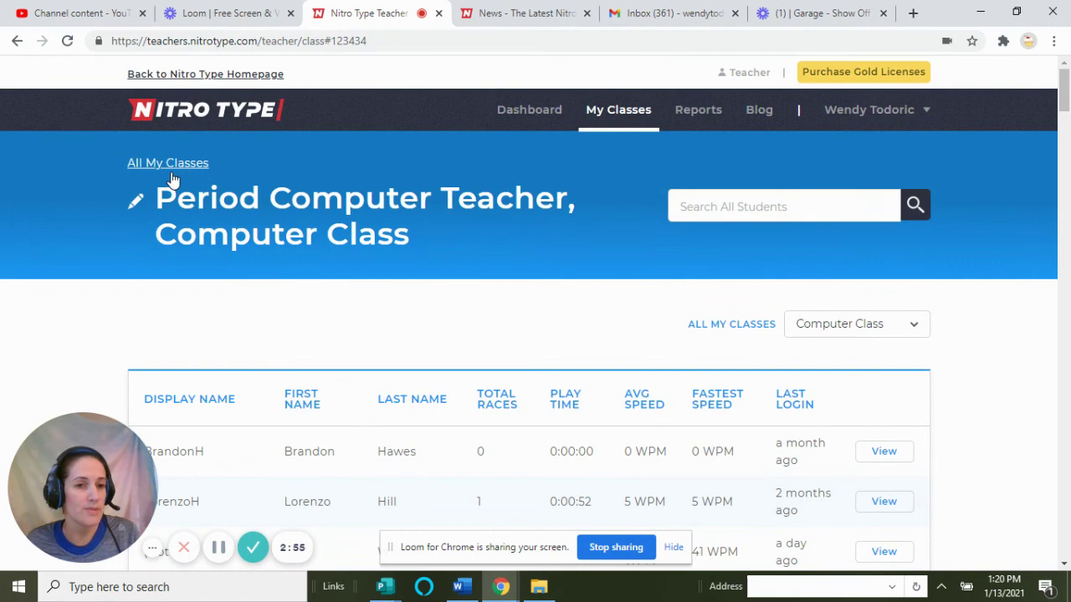
click(175, 167)
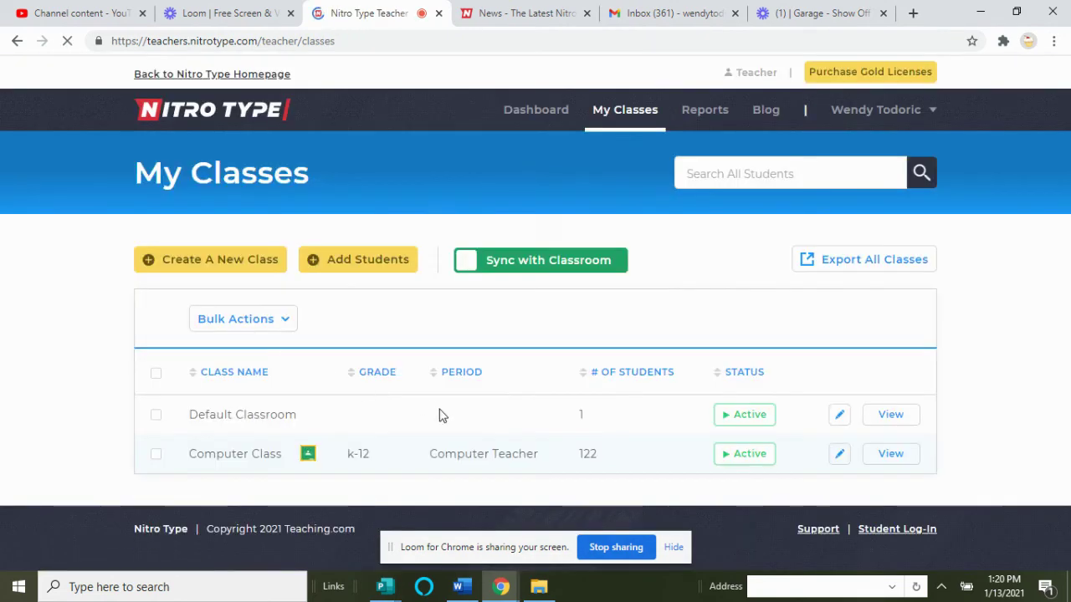